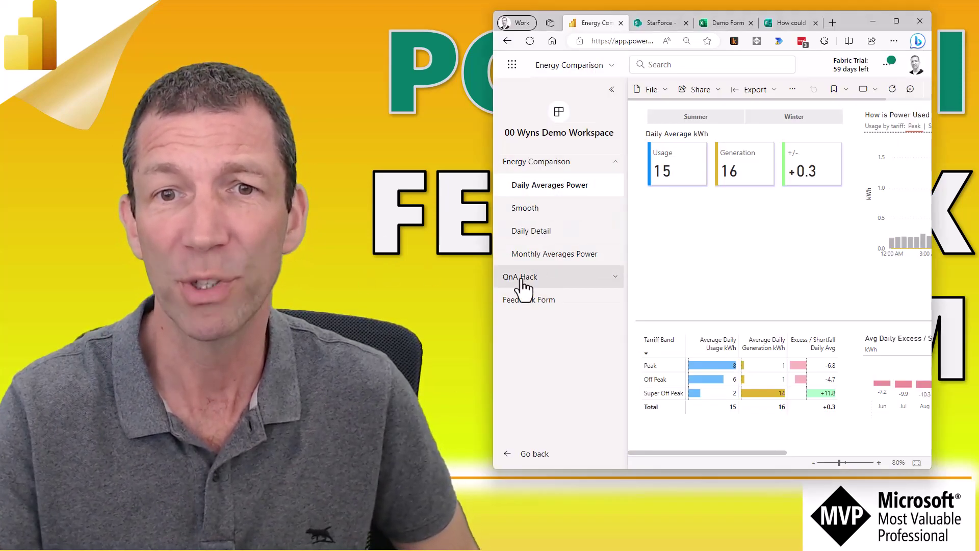
# - Open the app's Feedback Form page and start an answer in its feedback box
pyautogui.click(551, 317)
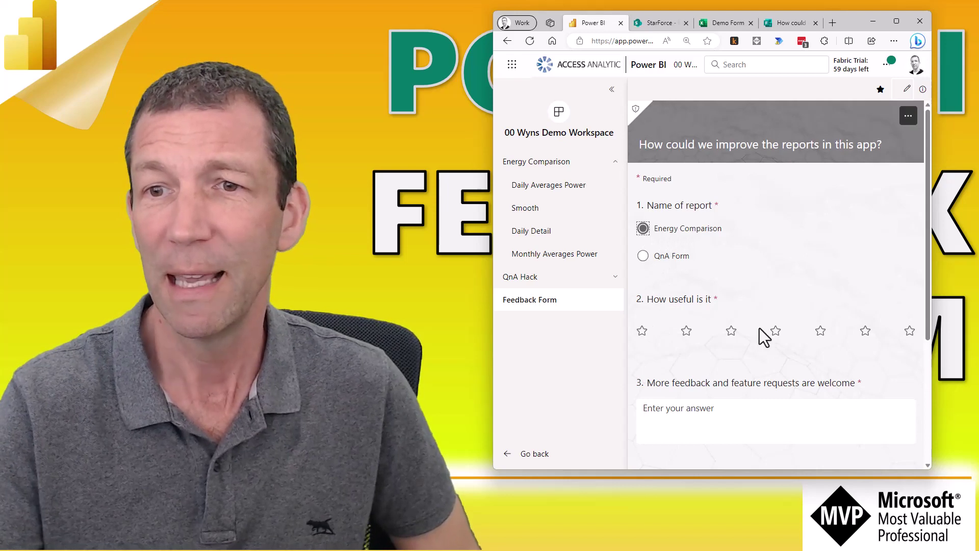
pyautogui.click(781, 434)
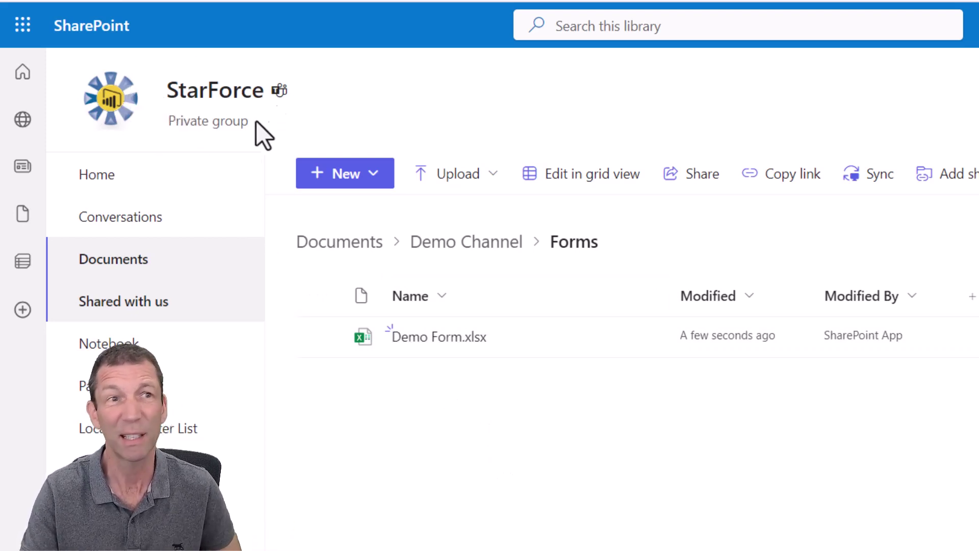
# - Open Demo Form.xlsx from the StarForce Demo Channel Forms folder in Excel for the web
pyautogui.click(431, 341)
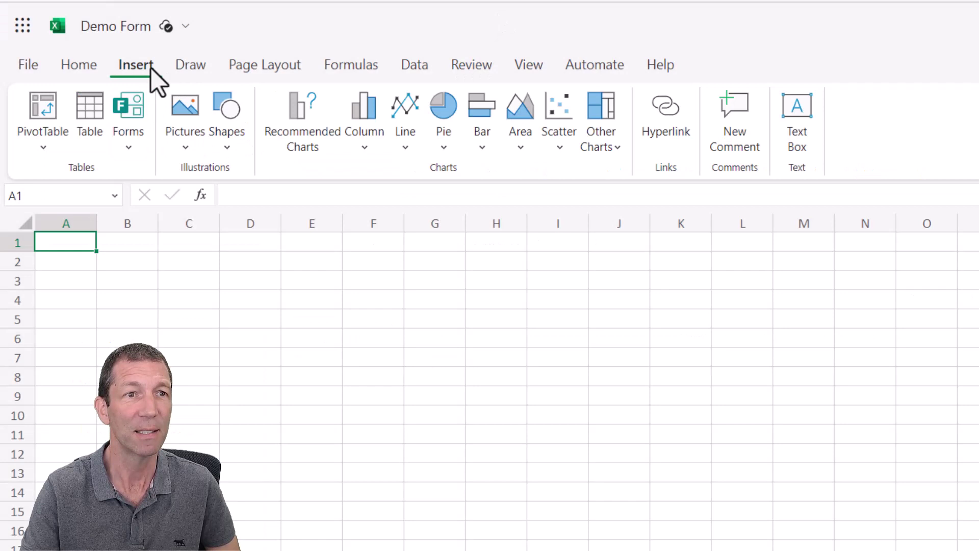
# - Open the workbook's linked form in Microsoft Forms using Edit Form
pyautogui.click(131, 146)
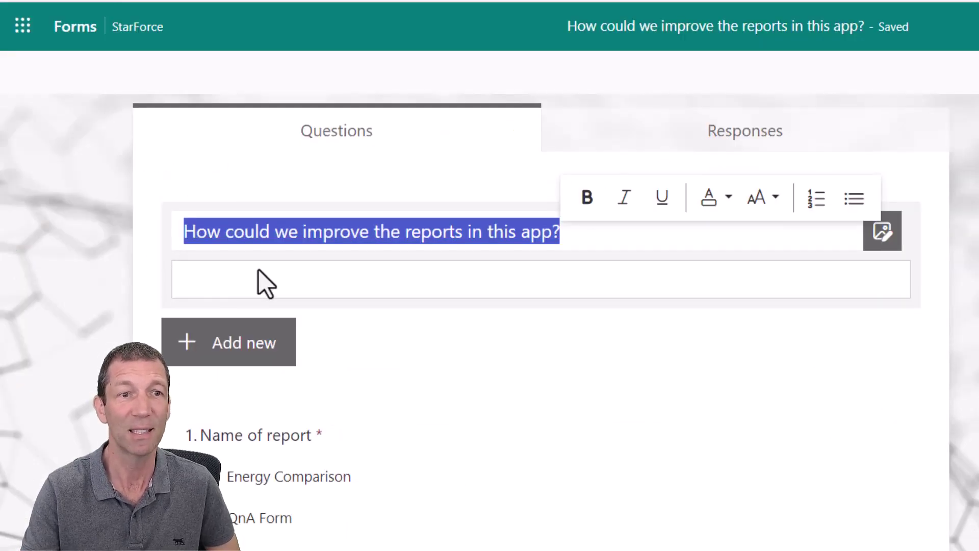
# - Copy the form's response URL with Anyone can respond kept as the setting
pyautogui.click(244, 352)
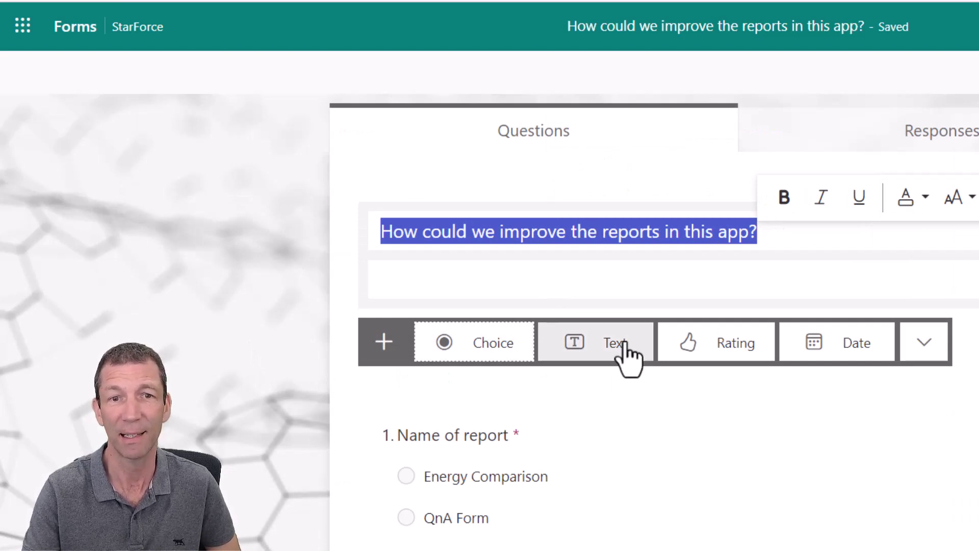
pyautogui.click(920, 351)
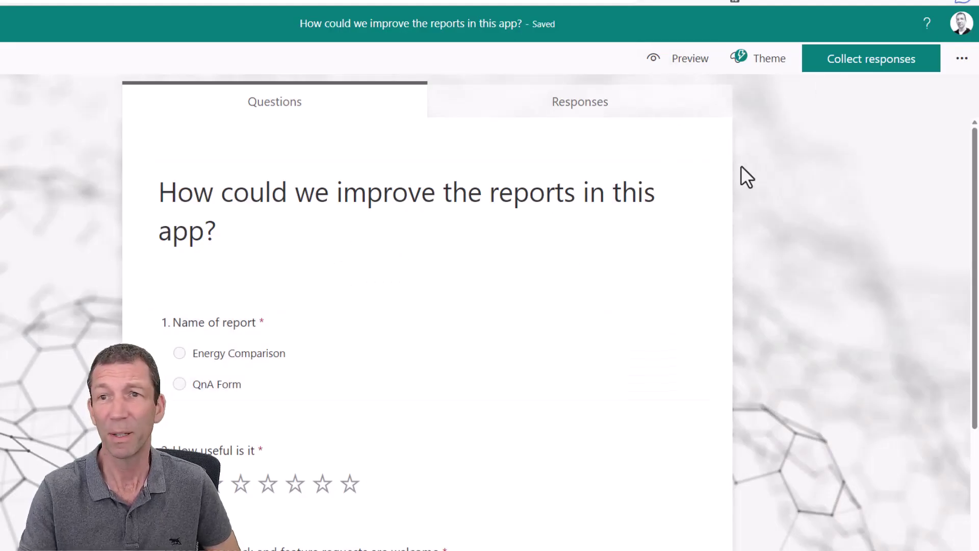
pyautogui.click(861, 60)
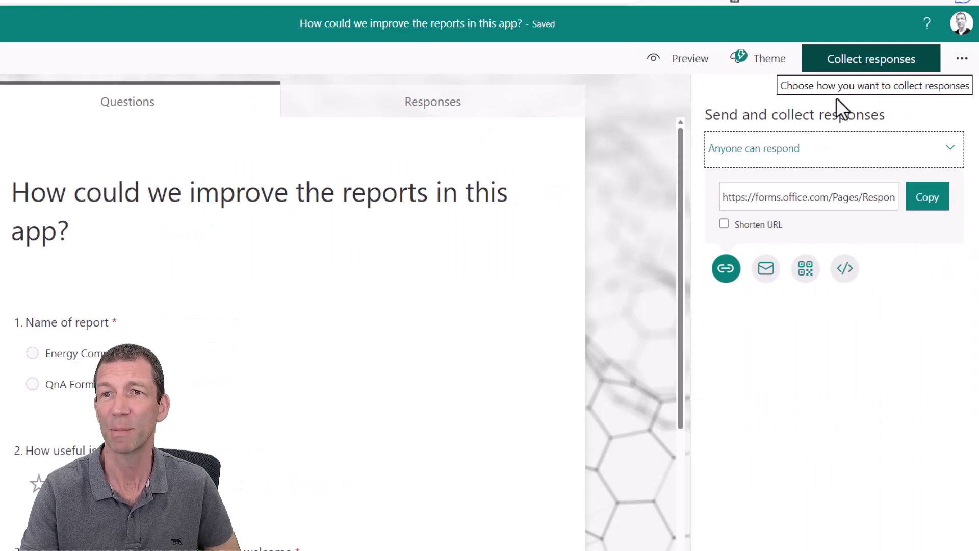
pyautogui.click(799, 160)
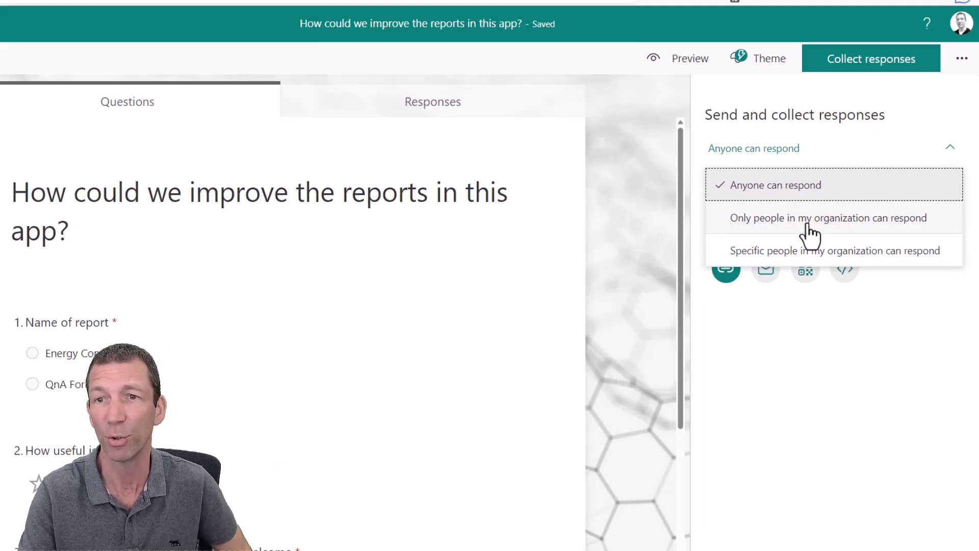
pyautogui.click(874, 145)
pyautogui.click(935, 203)
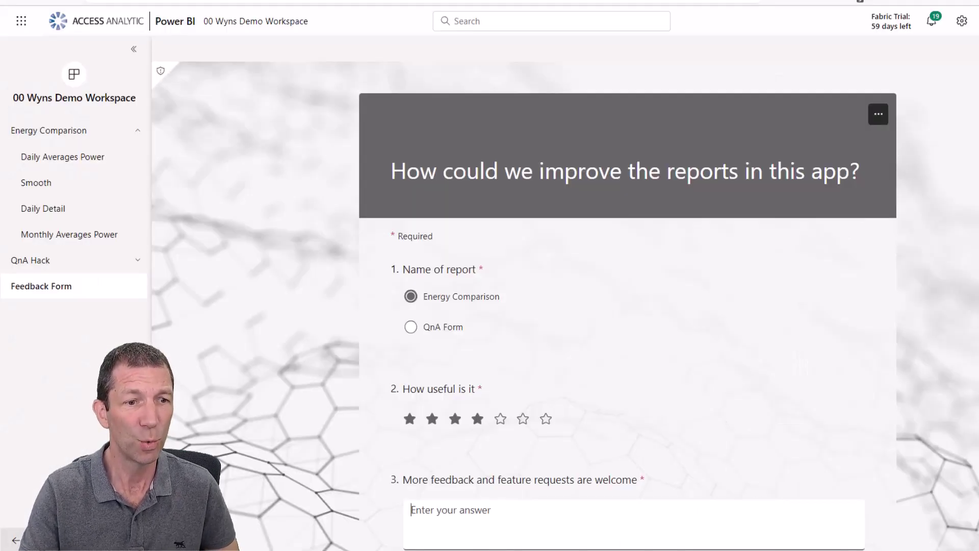
# - Start updating the 00 Wyns Demo Workspace app and review its 'Demo App' setup description
pyautogui.click(136, 260)
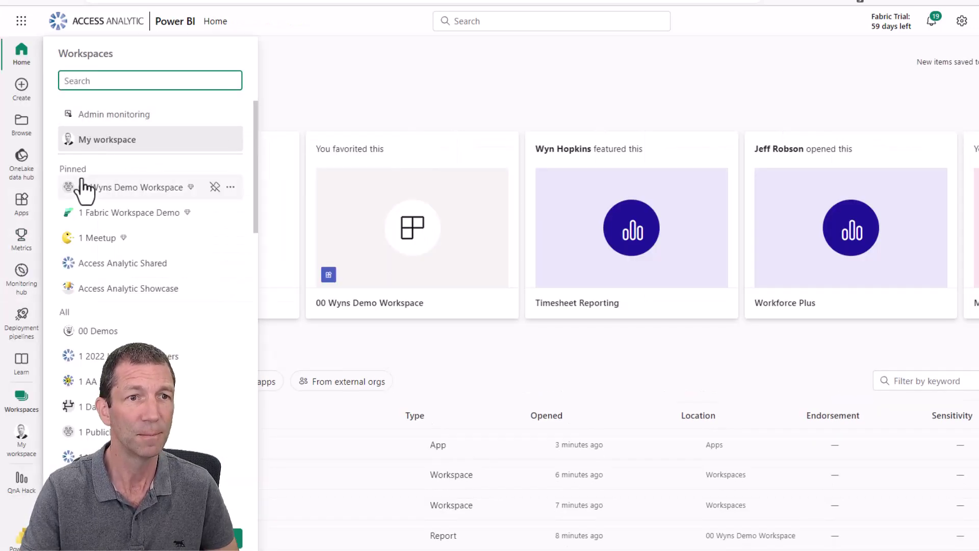
pyautogui.click(83, 188)
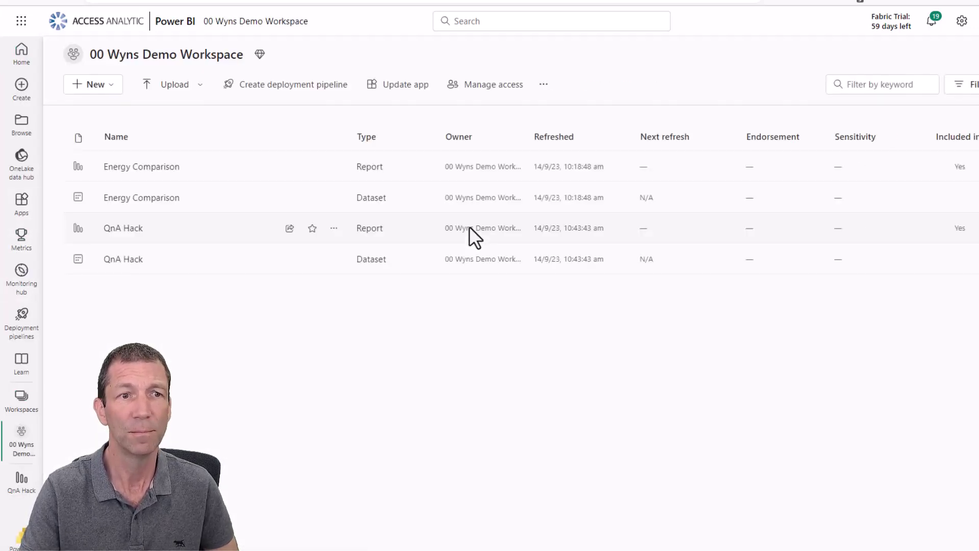
pyautogui.click(398, 86)
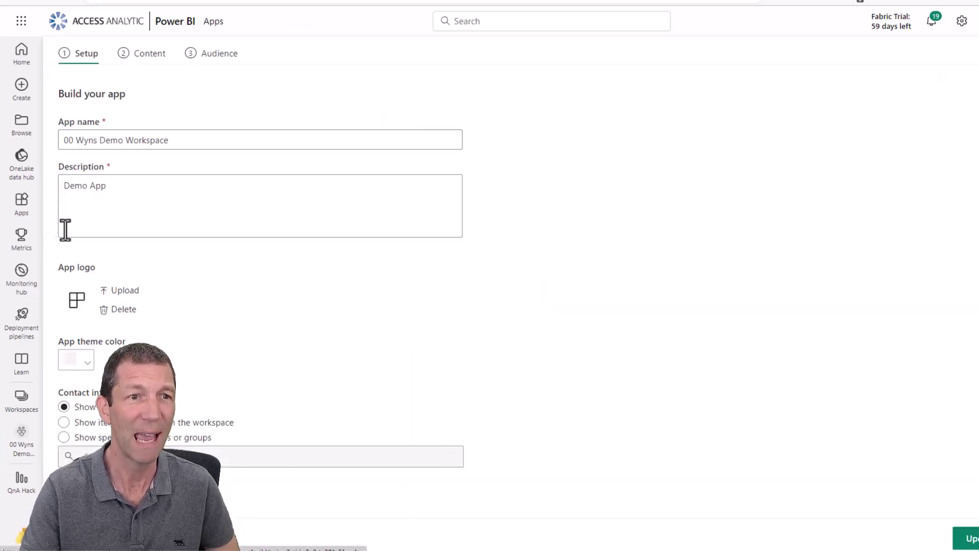
pyautogui.click(88, 186)
pyautogui.scroll(-1, 94, 375)
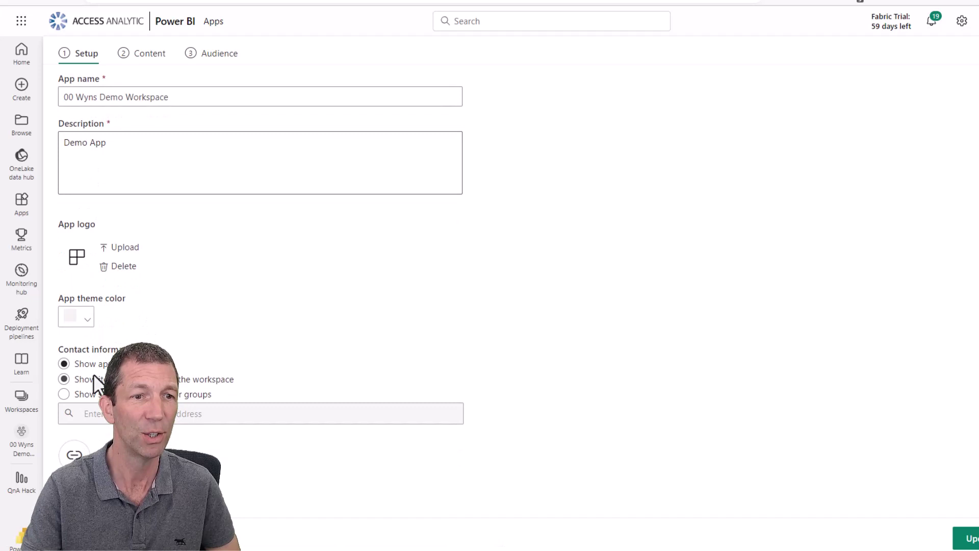
pyautogui.scroll(1, 214, 347)
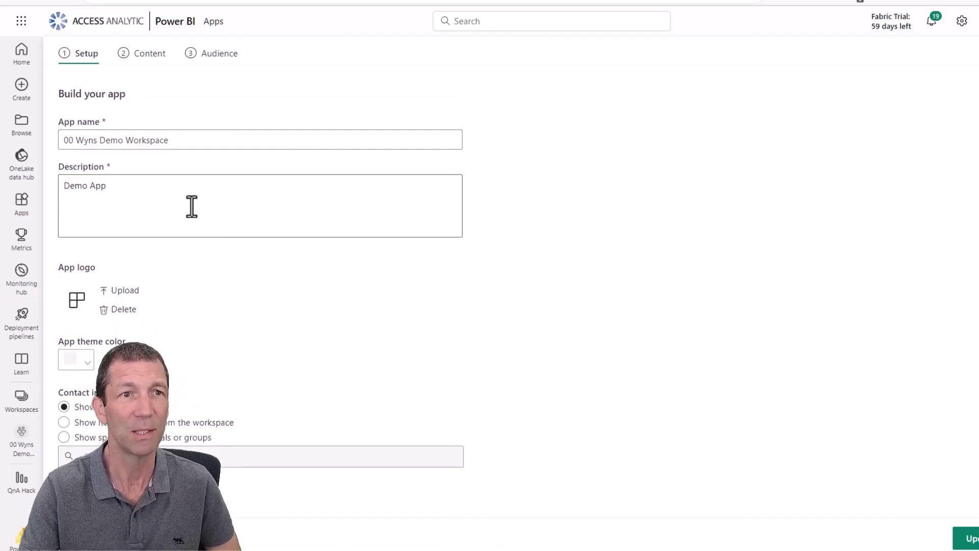
# - Add a 'Feedback form 2' link with the pasted form URL, opening in Content area, no section
pyautogui.click(133, 59)
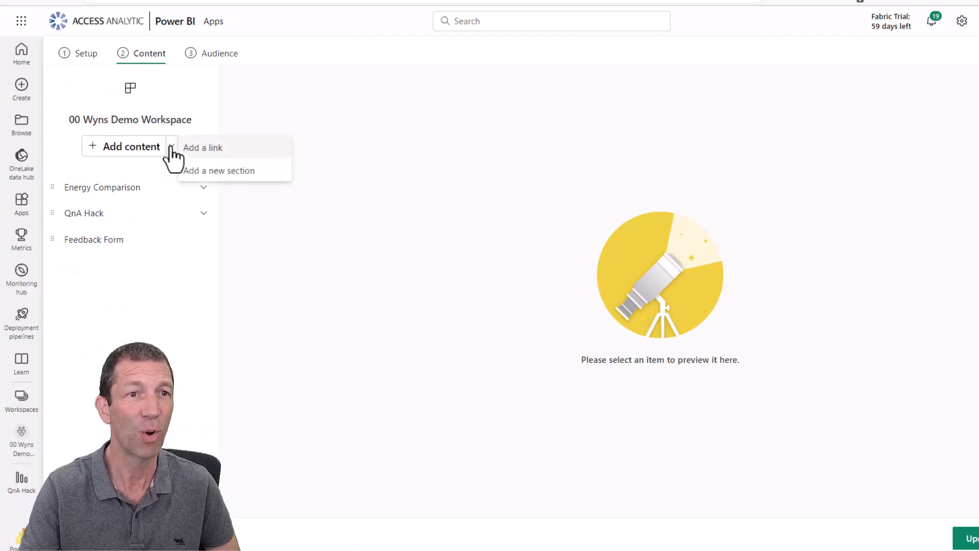
pyautogui.click(217, 150)
pyautogui.click(408, 188)
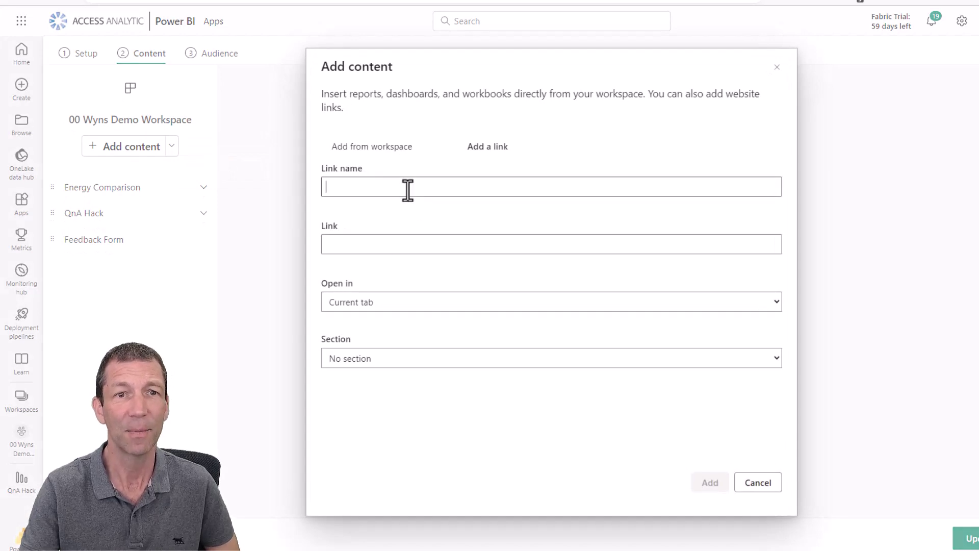
pyautogui.write('Feedb')
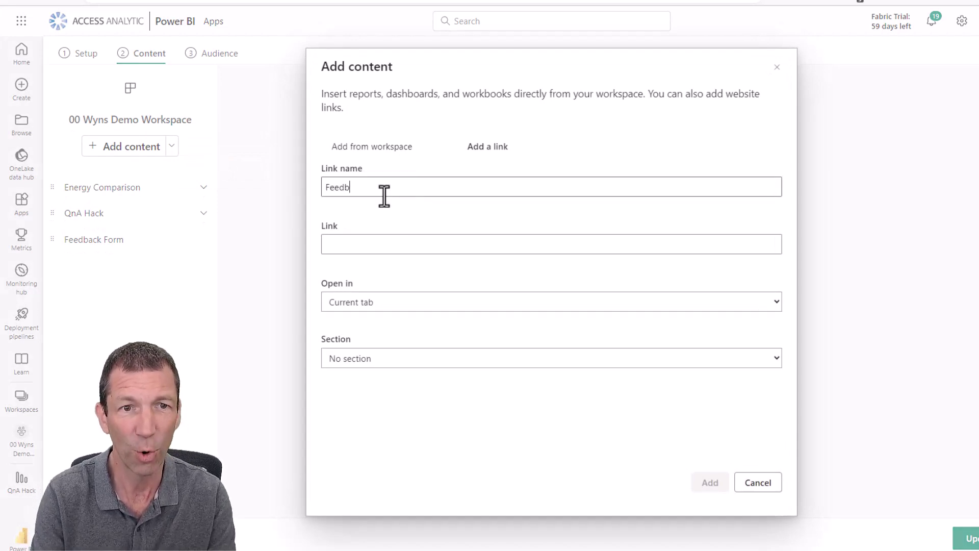
pyautogui.write('ack form')
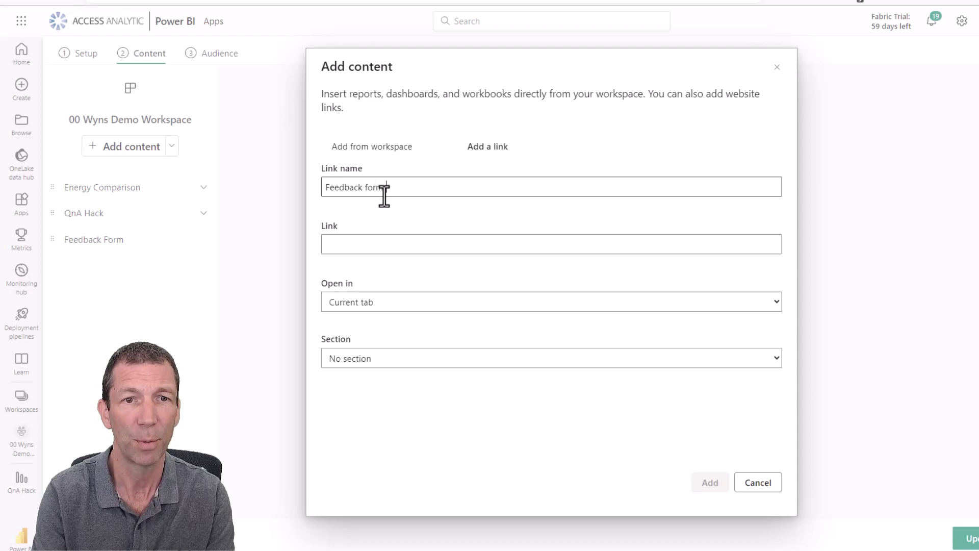
pyautogui.write('s')
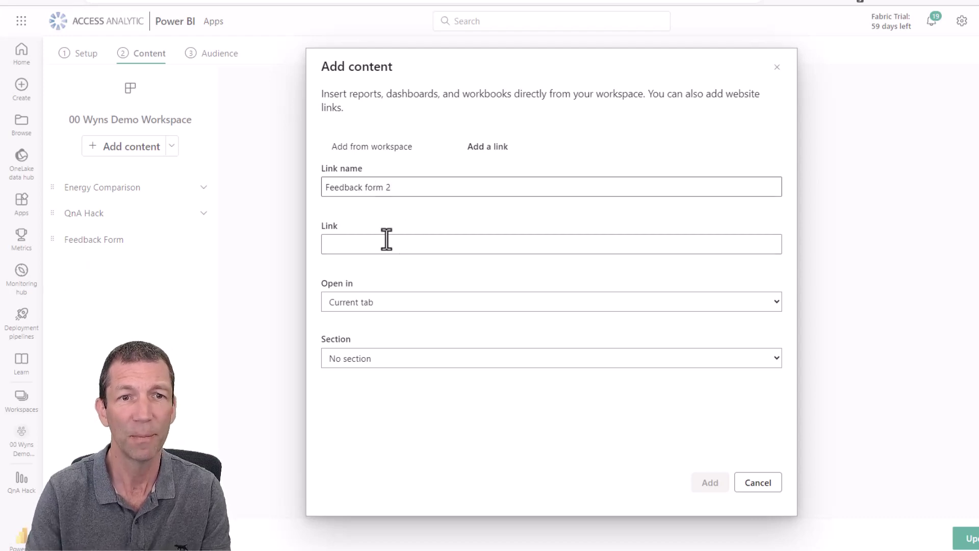
pyautogui.click(386, 240)
pyautogui.hotkey('ctrl', 'v')
pyautogui.click(394, 299)
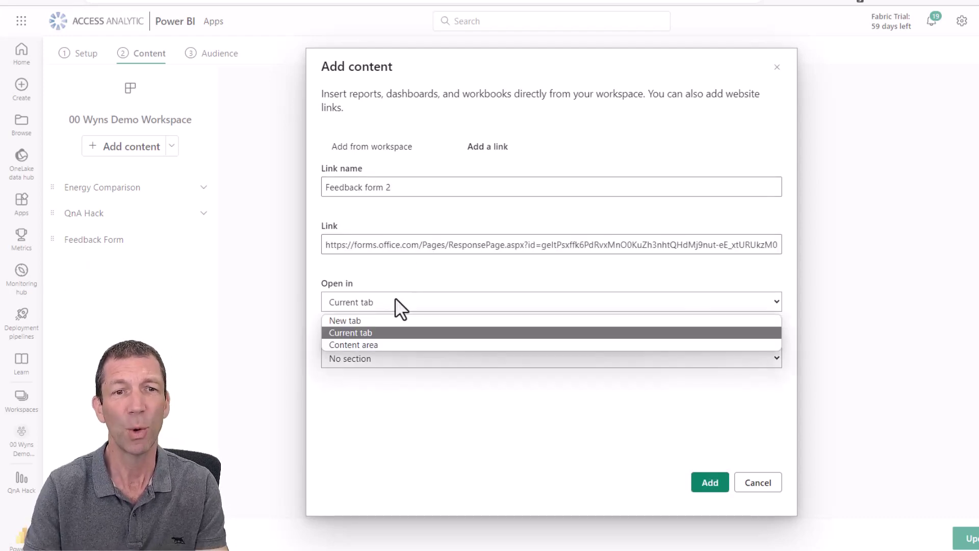
pyautogui.click(376, 345)
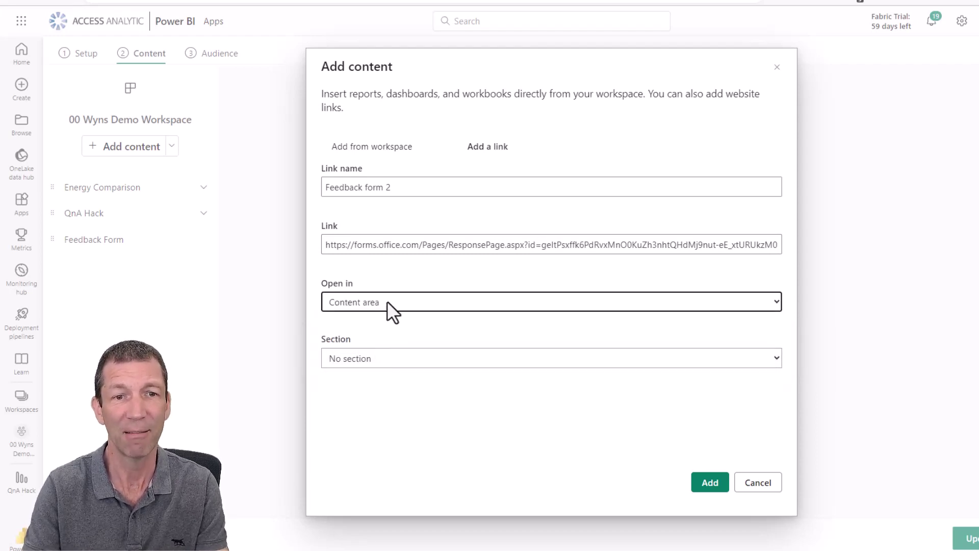
pyautogui.click(390, 354)
pyautogui.click(389, 353)
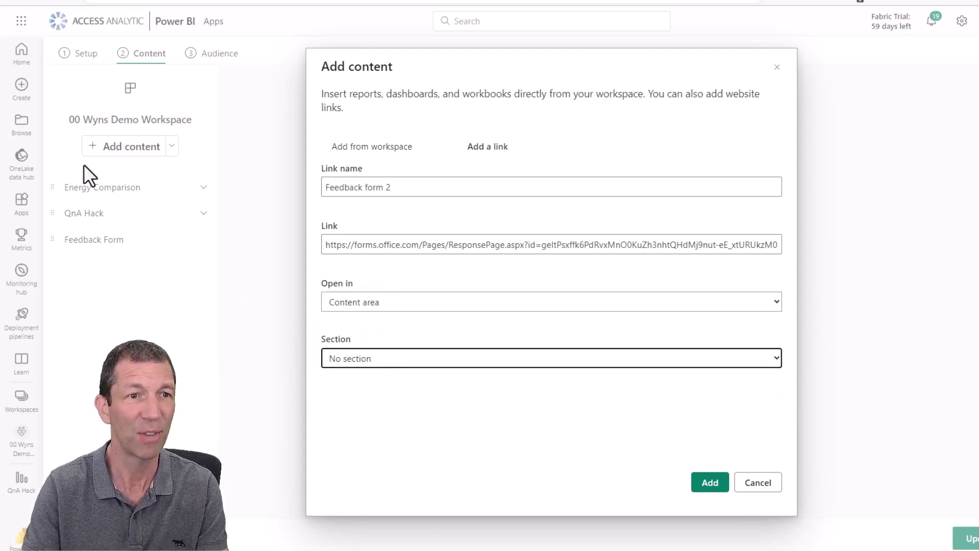
pyautogui.click(713, 482)
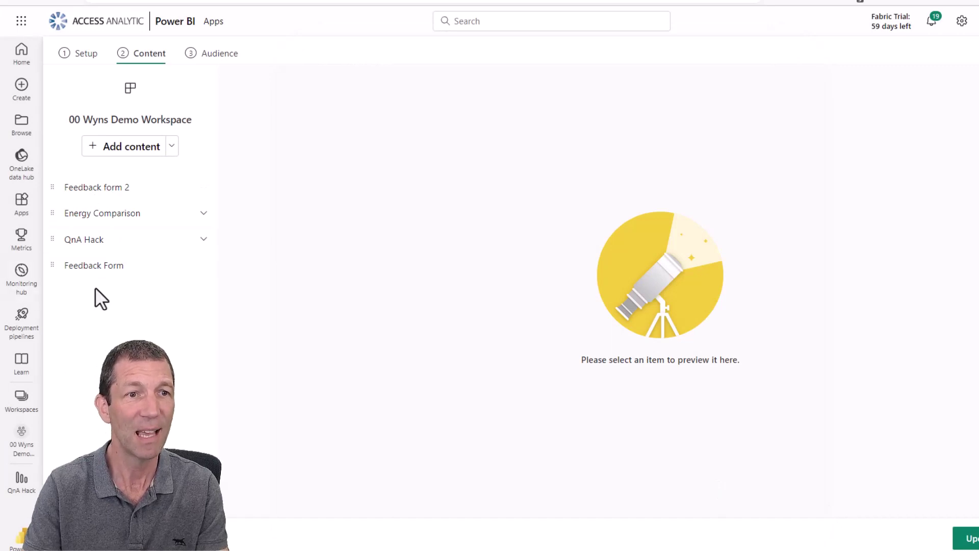
# - Drag Feedback form 2 below Feedback Form, then view the app's Audience step
pyautogui.moveTo(52, 193); pyautogui.dragTo(76, 286)
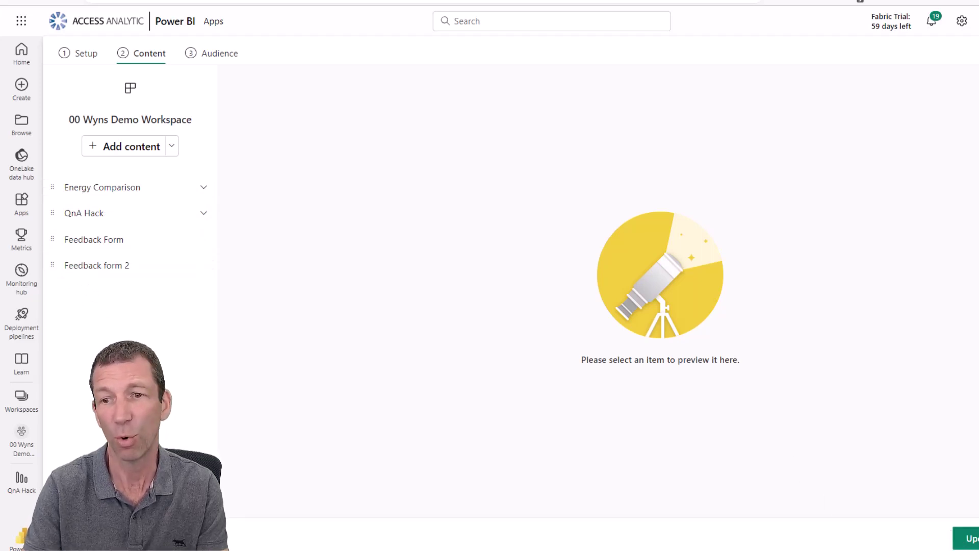
pyautogui.click(207, 62)
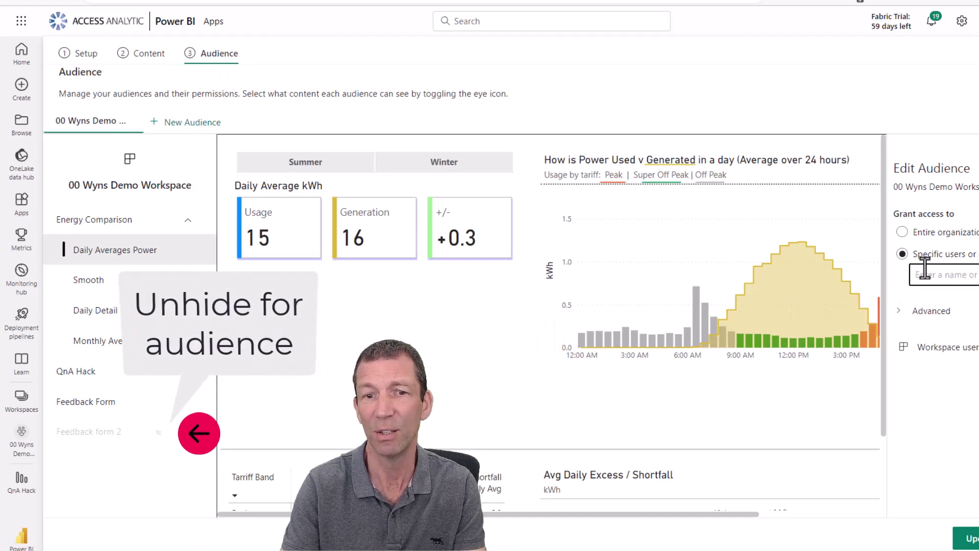
pyautogui.moveTo(105, 408)
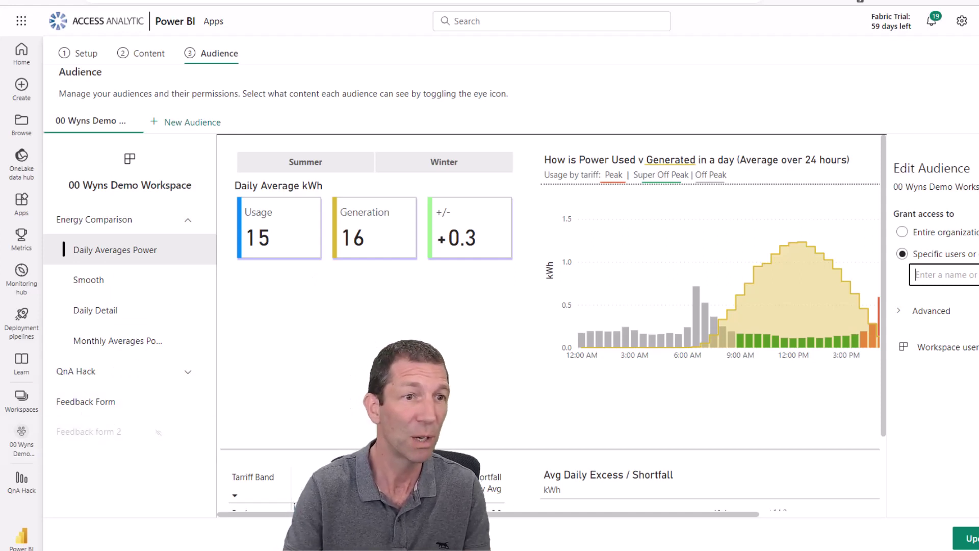
# - In the workspace app's Feedback Form, submit QnA Form rated 7 stars with comment 'More Pie Charts'
pyautogui.click(23, 206)
pyautogui.click(200, 163)
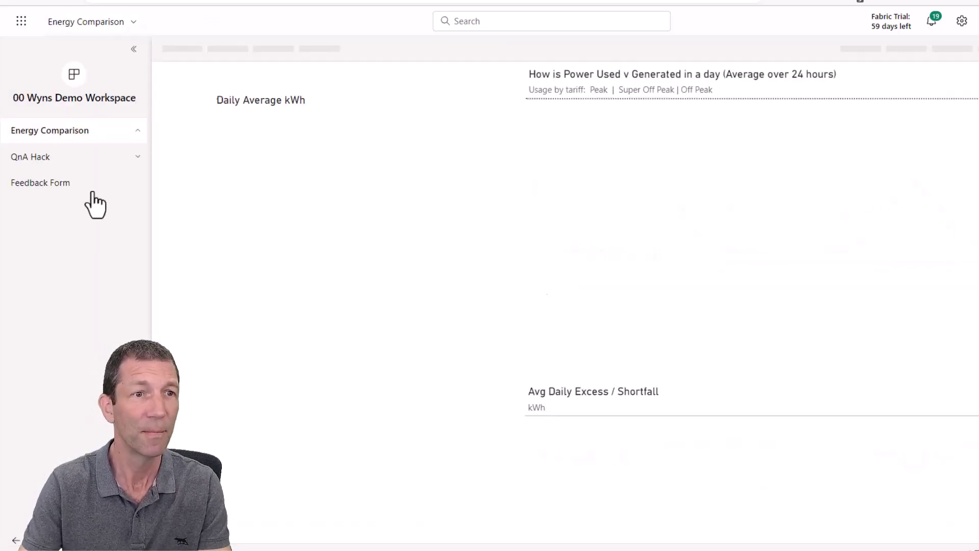
pyautogui.click(57, 294)
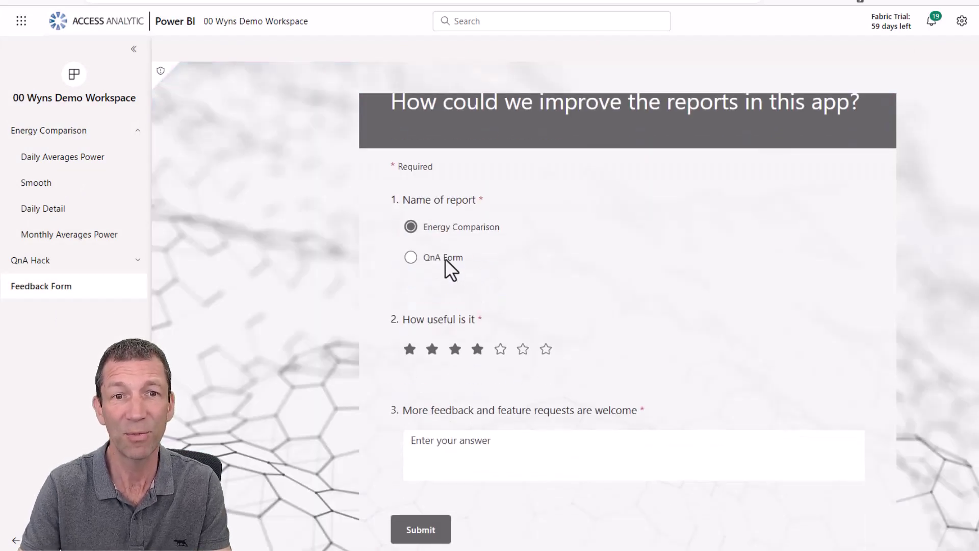
pyautogui.click(431, 257)
pyautogui.scroll(-3, 446, 271)
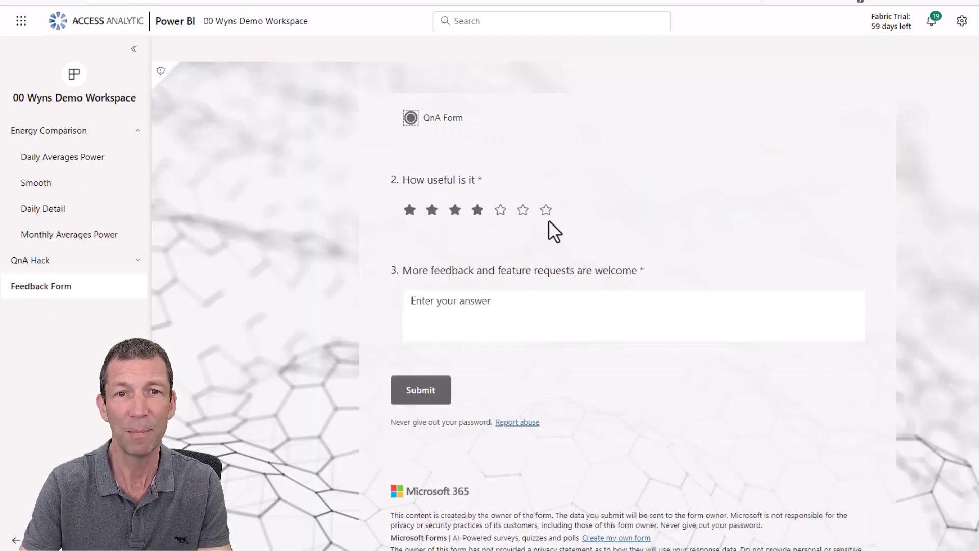
pyautogui.click(546, 209)
pyautogui.scroll(-1, 544, 269)
pyautogui.click(535, 281)
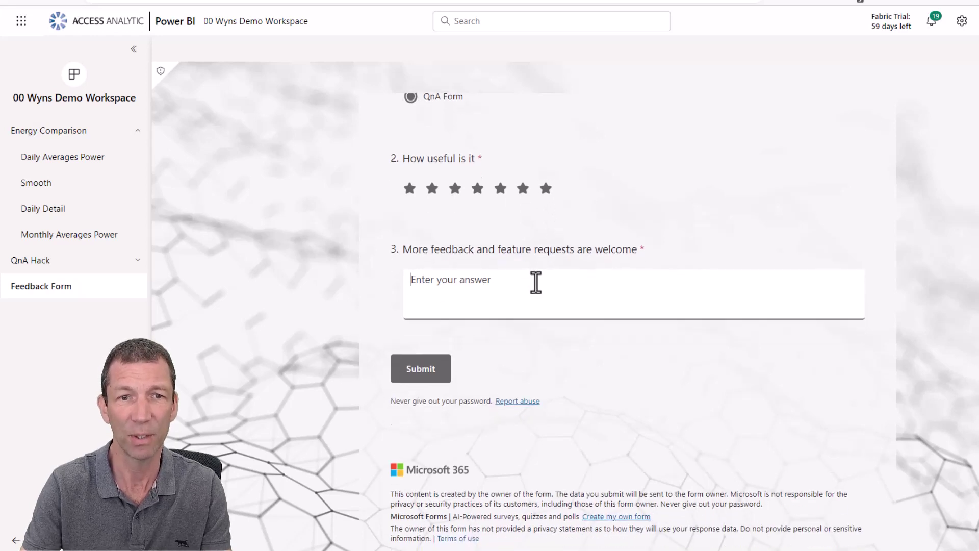
pyautogui.write('More M')
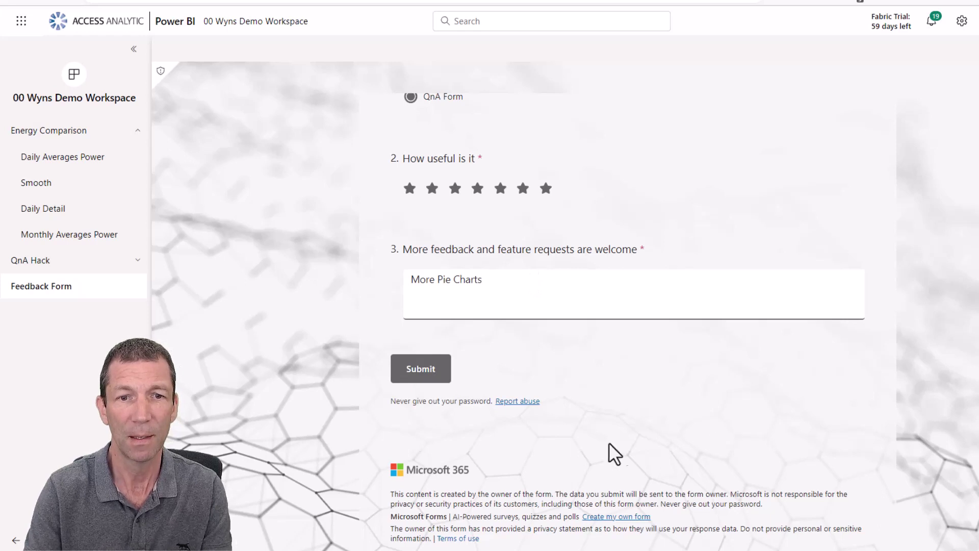
pyautogui.click(427, 375)
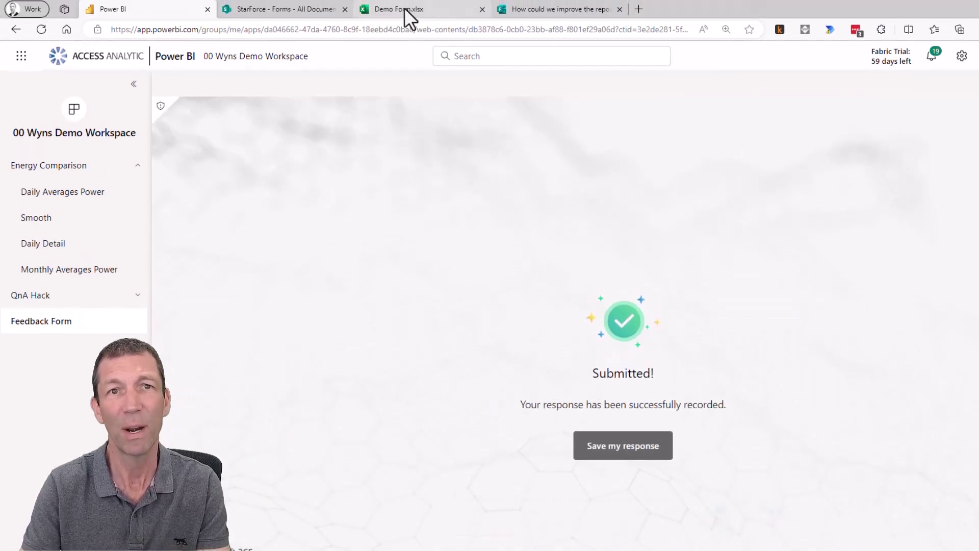
# - Verify cells G2, H2 and I2 hold QnA Form, 7 and 'More Pie Charts'
pyautogui.click(407, 13)
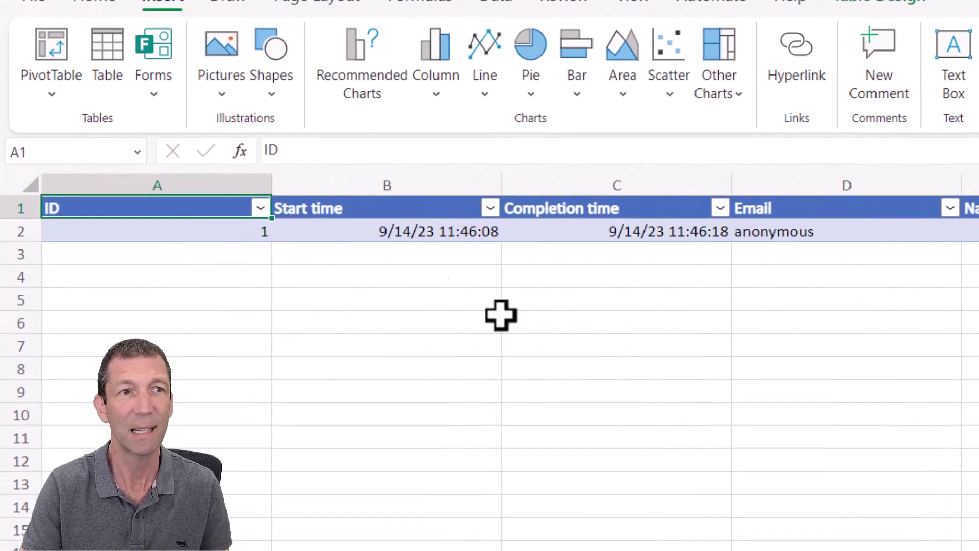
pyautogui.click(978, 231)
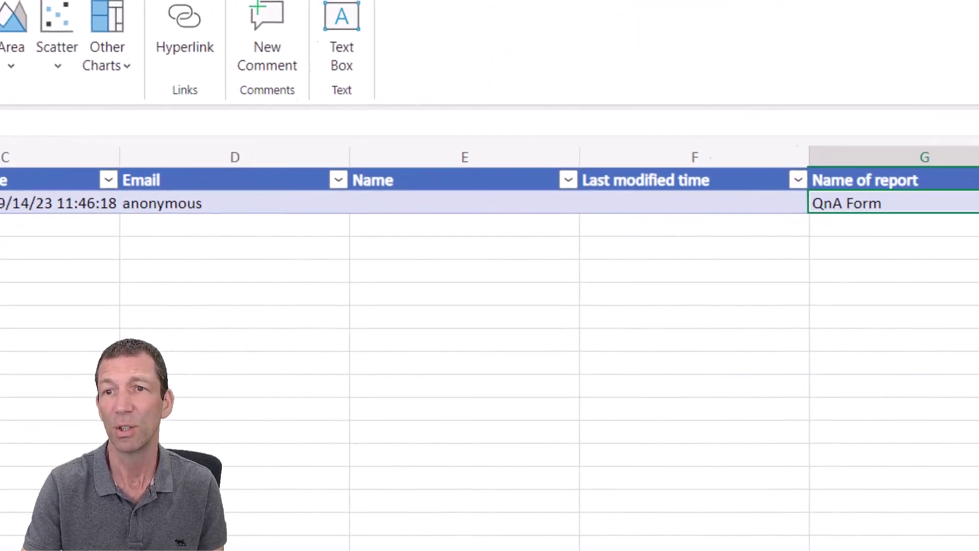
pyautogui.click(941, 195)
pyautogui.click(971, 193)
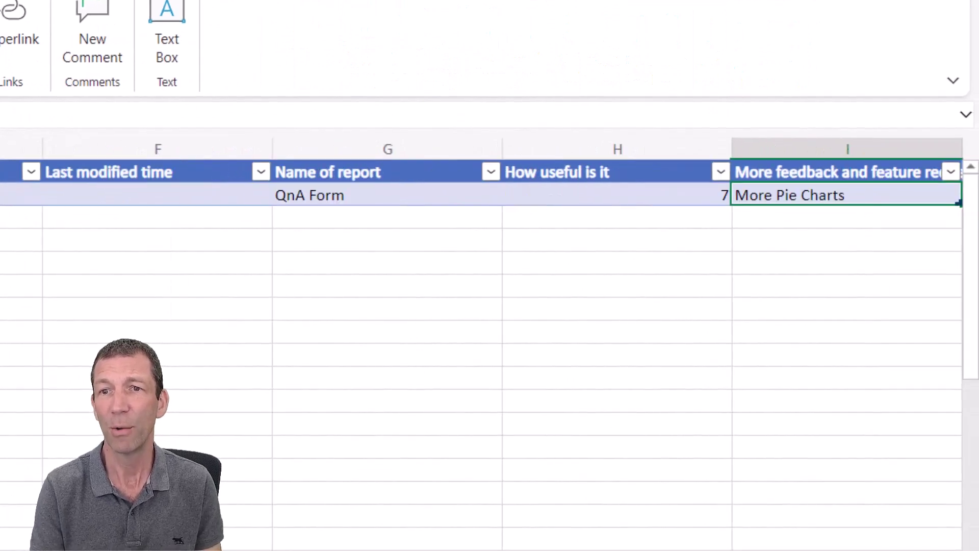
pyautogui.press('Right')
pyautogui.press('Left')
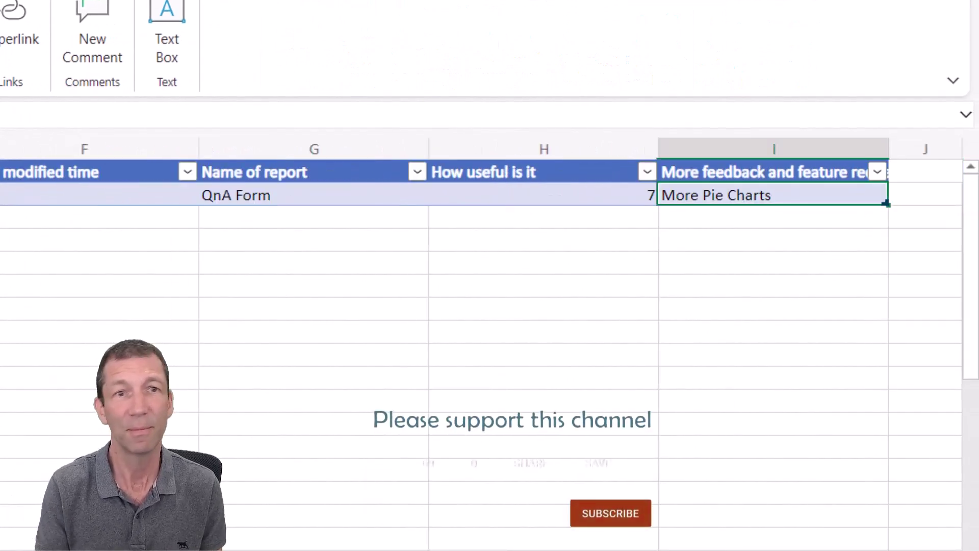